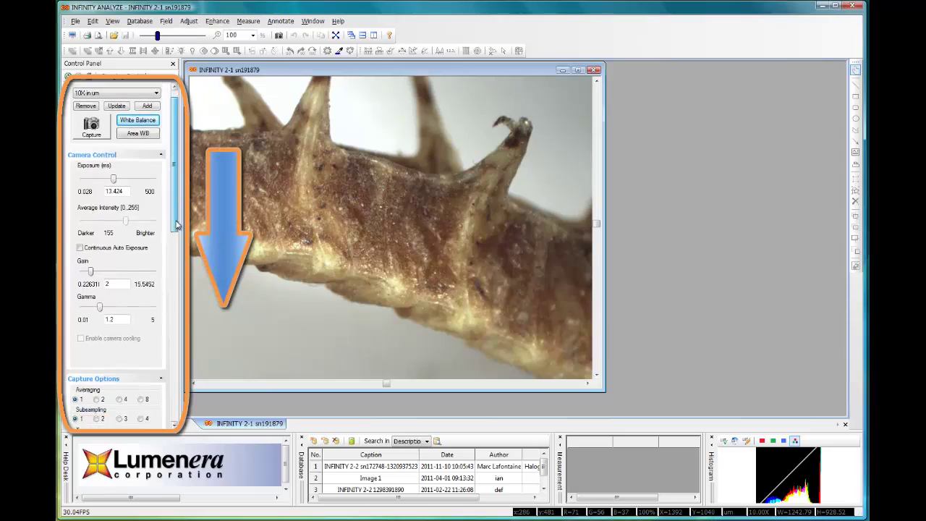
# Scroll the Control Panel to Capture Options, keeping the Imaging Control page selected
pyautogui.moveTo(176, 216); pyautogui.dragTo(180, 326)
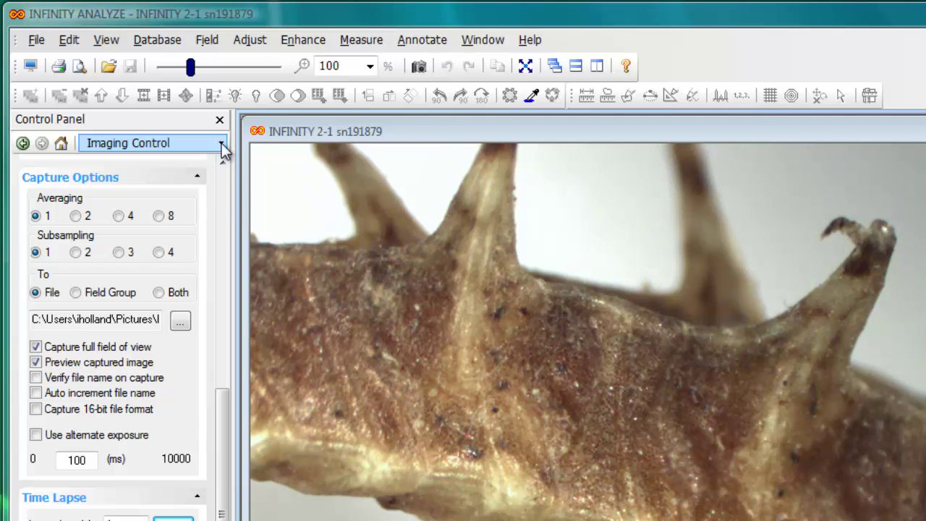
pyautogui.click(222, 143)
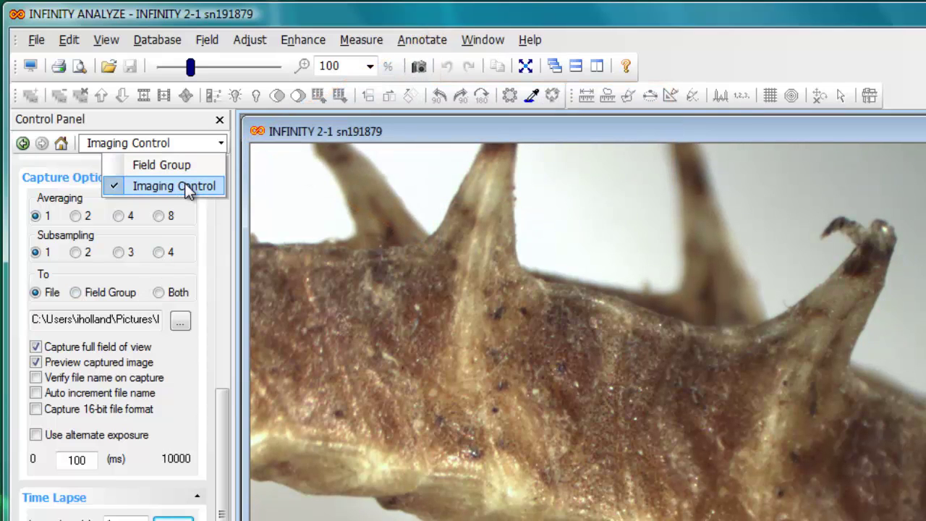
pyautogui.click(186, 190)
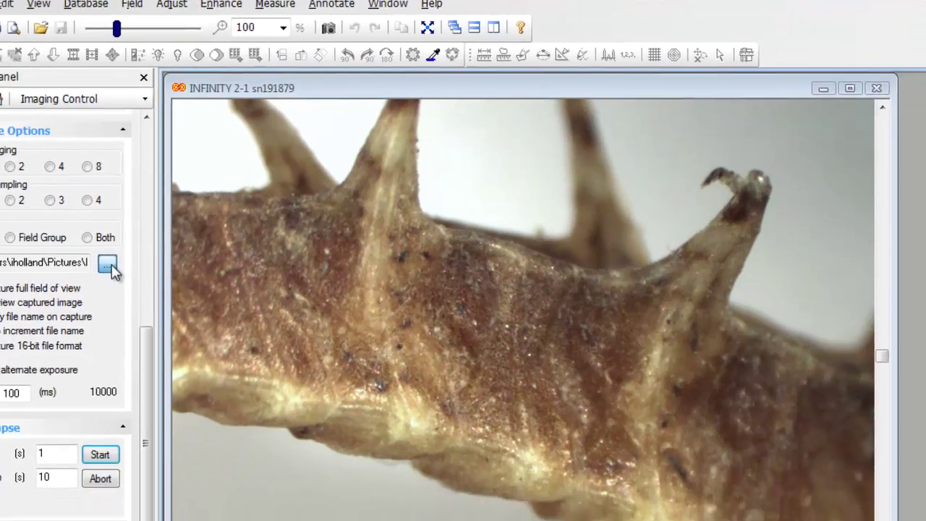
# Browse for the capture file and name it test-image, keeping the INFINITY ANALYZE (*.sif) type
pyautogui.click(181, 323)
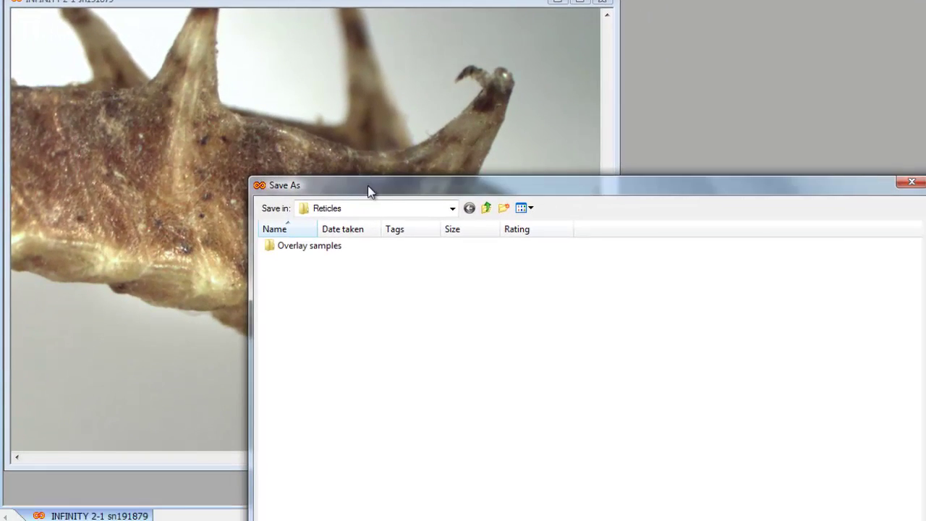
pyautogui.moveTo(387, 196); pyautogui.dragTo(213, 75)
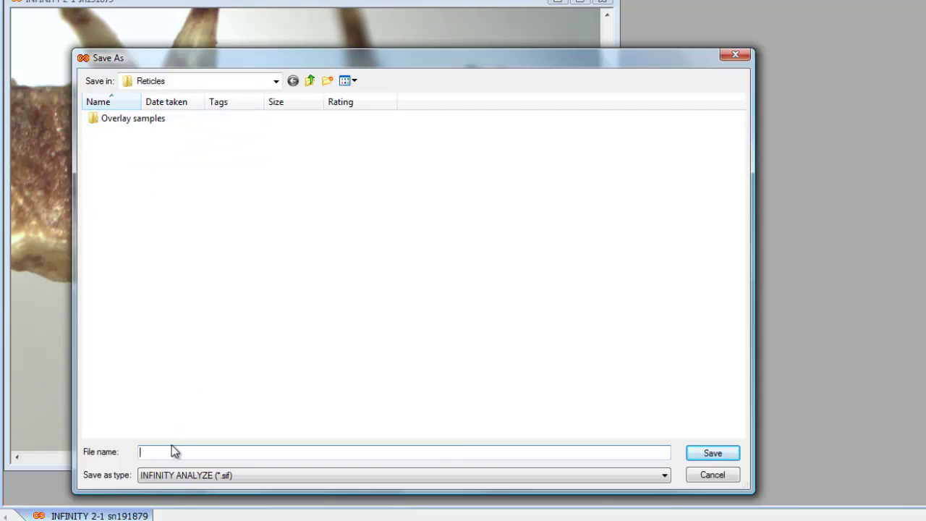
pyautogui.write('te')
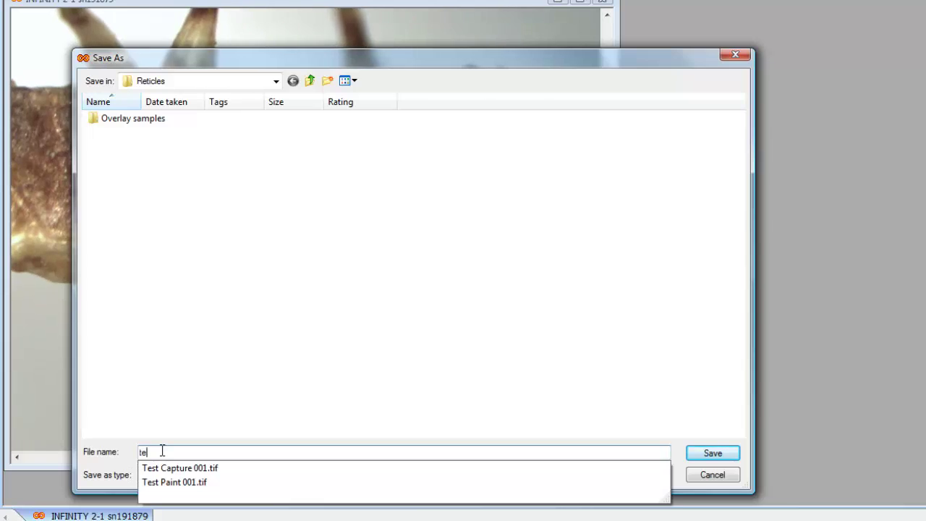
pyautogui.write('stimage')
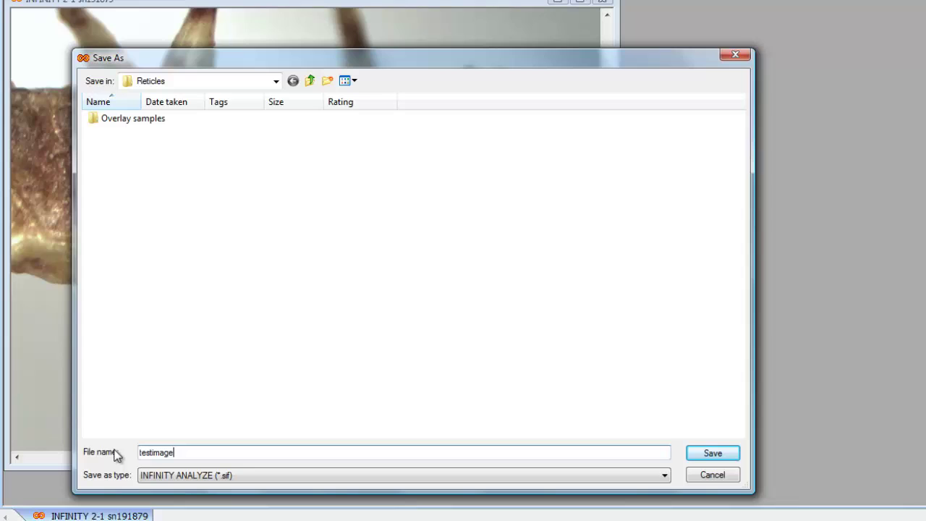
pyautogui.click(153, 455)
pyautogui.write('-')
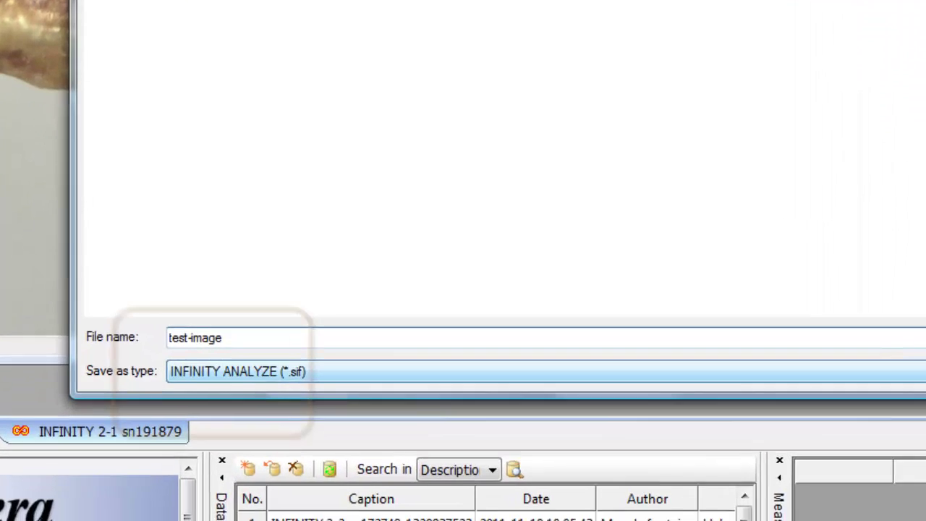
pyautogui.click(664, 477)
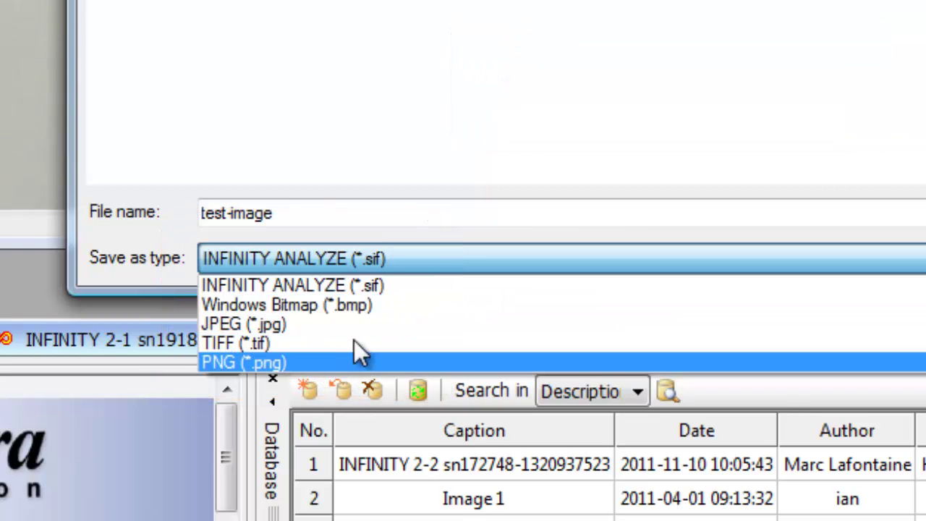
pyautogui.click(501, 257)
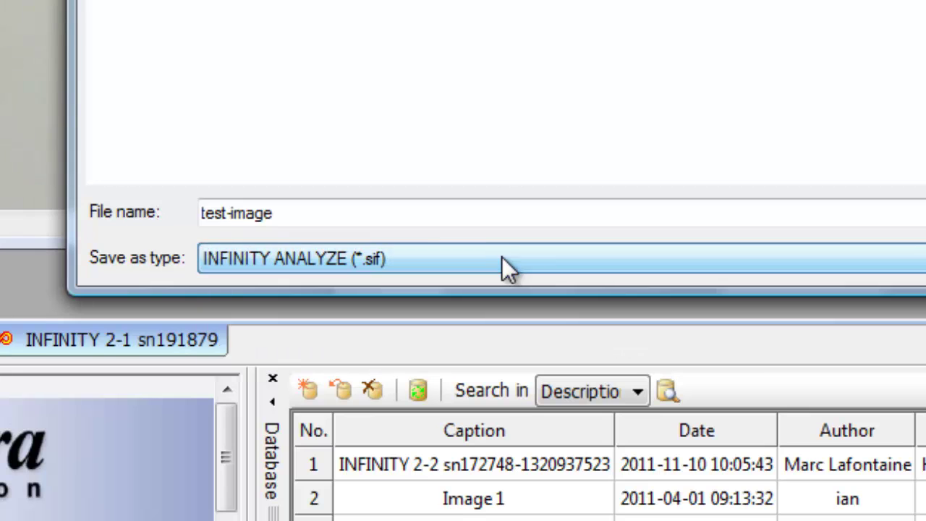
pyautogui.click(271, 211)
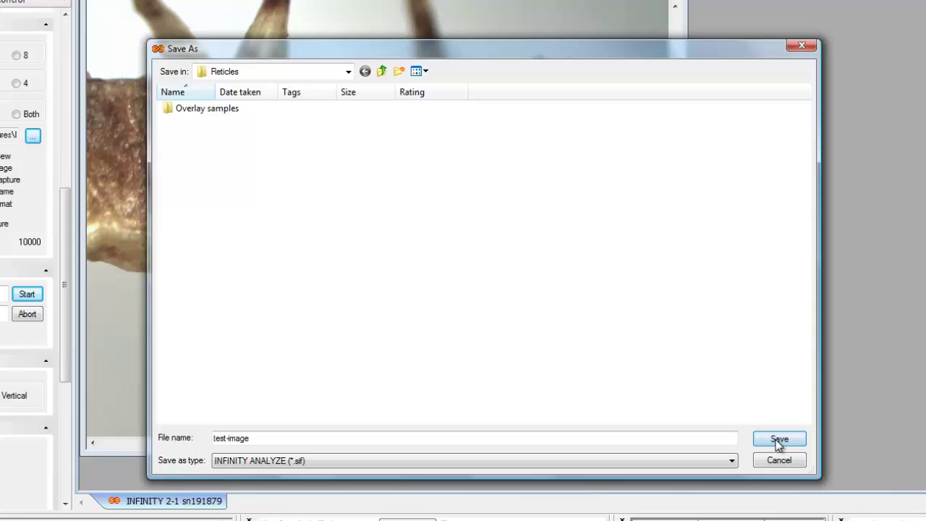
# Save test-image as the capture file name and tick Auto increment file name
pyautogui.click(780, 440)
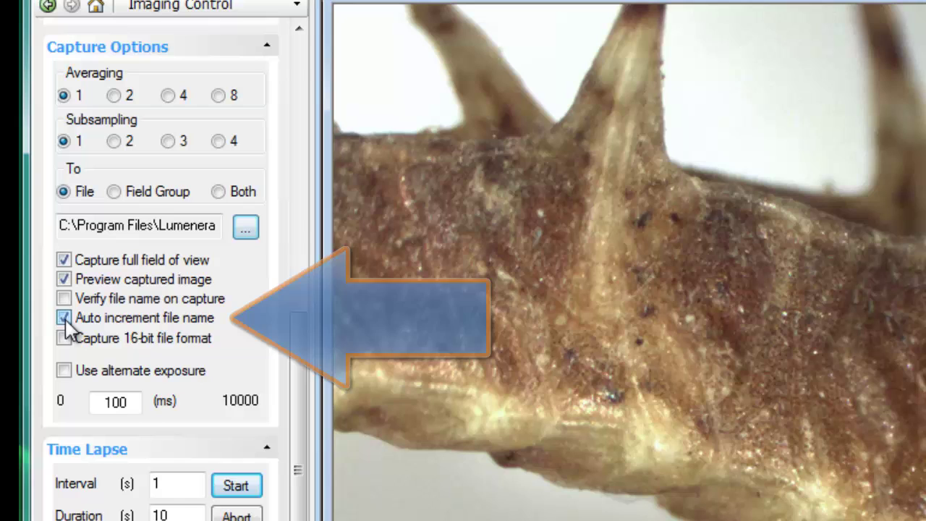
pyautogui.click(64, 321)
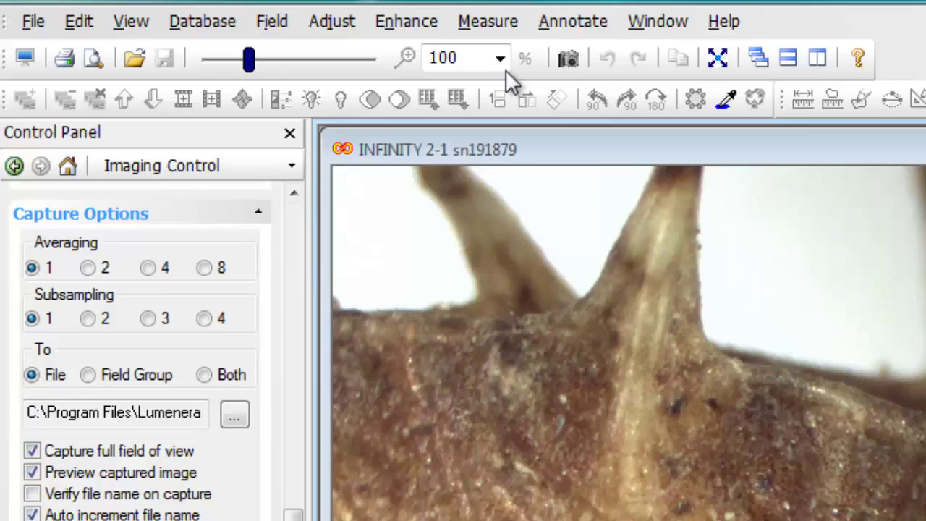
# Zoom to 200%, turn off full field of view, and capture test-image-000000
pyautogui.click(500, 58)
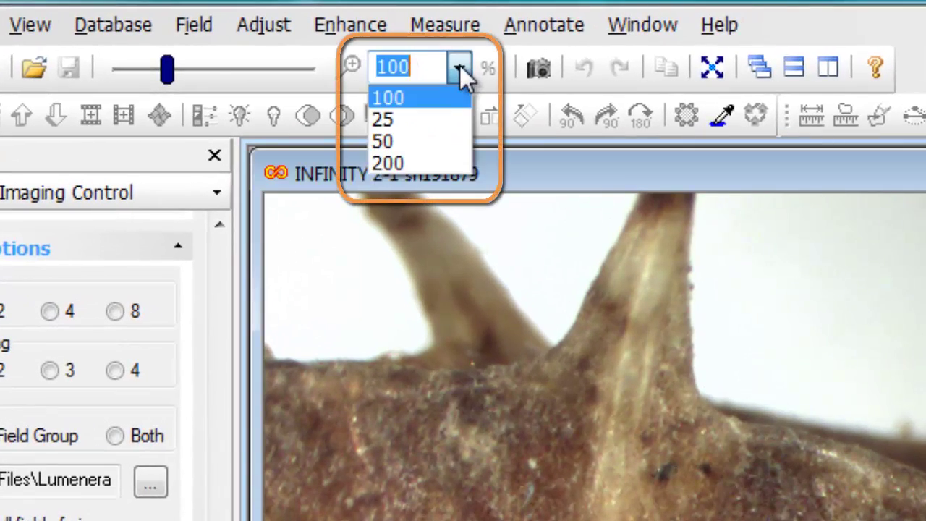
pyautogui.click(435, 162)
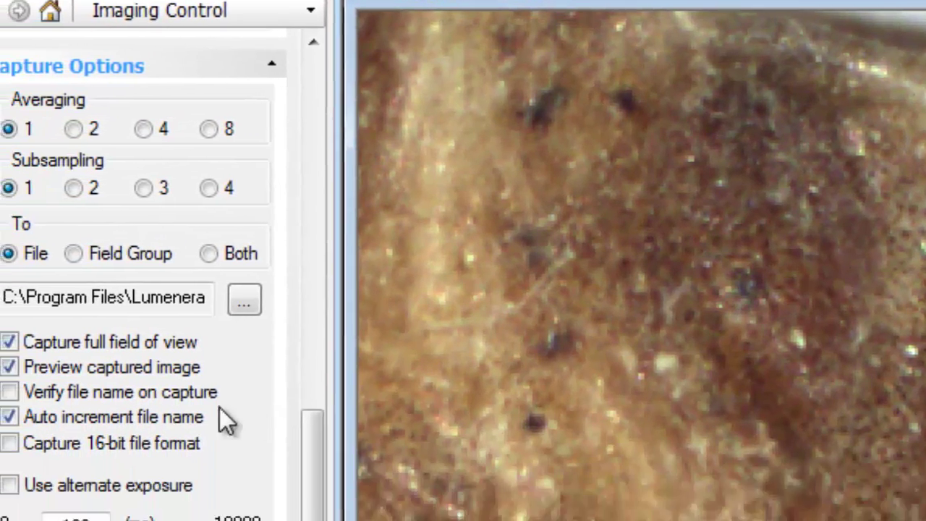
pyautogui.click(10, 344)
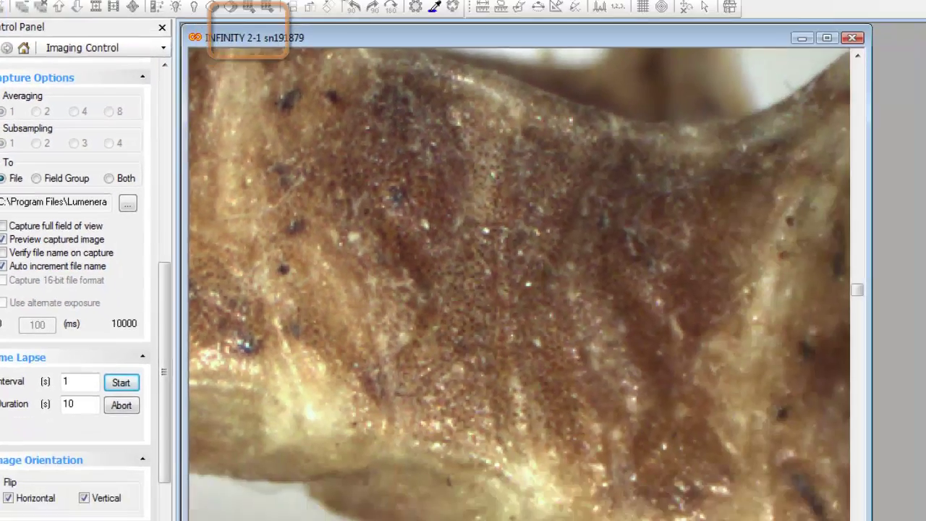
pyautogui.click(249, 26)
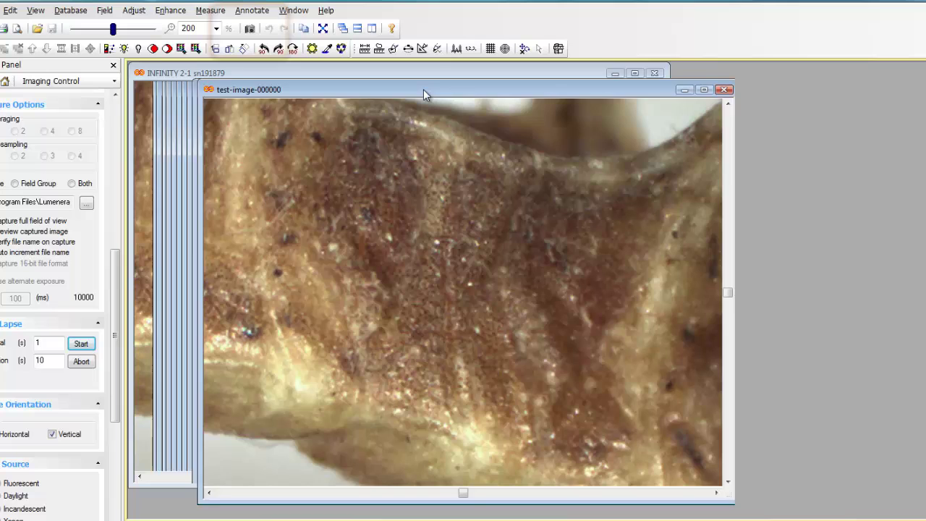
pyautogui.moveTo(424, 93); pyautogui.dragTo(541, 94)
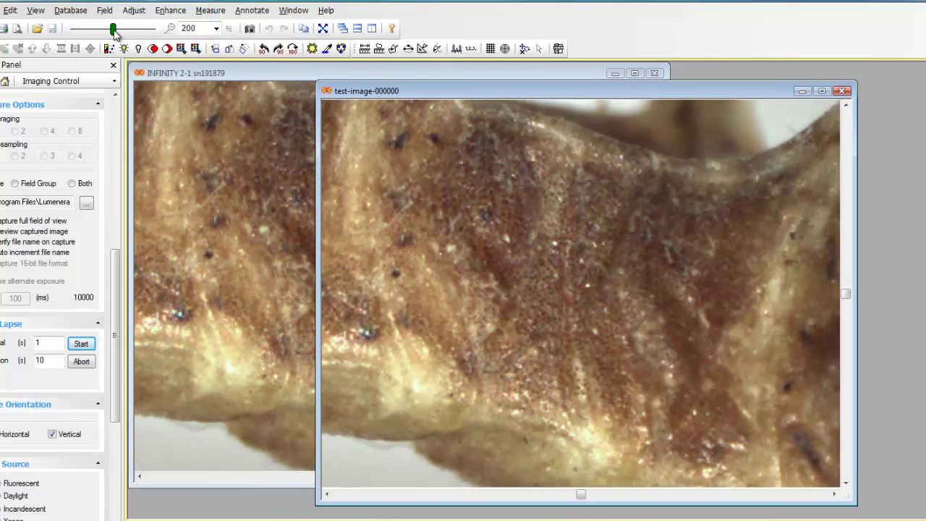
# Zoom back to 163%, re-enable full field capture and image preview, and return to live view
pyautogui.moveTo(112, 30); pyautogui.dragTo(105, 31)
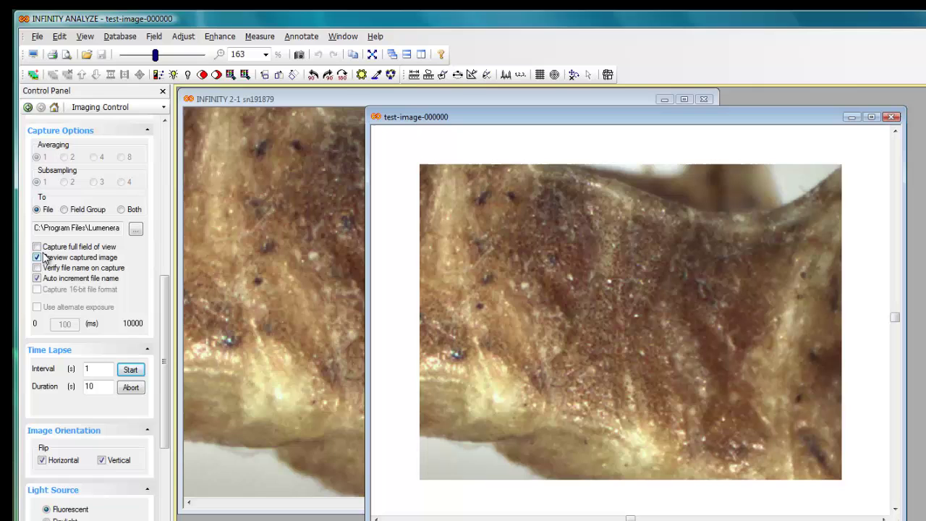
pyautogui.click(37, 247)
pyautogui.click(37, 257)
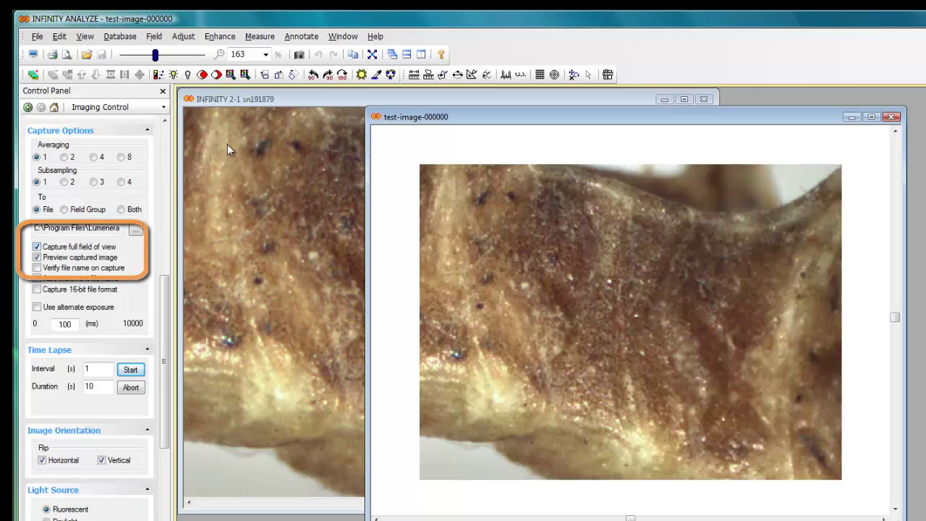
pyautogui.click(241, 102)
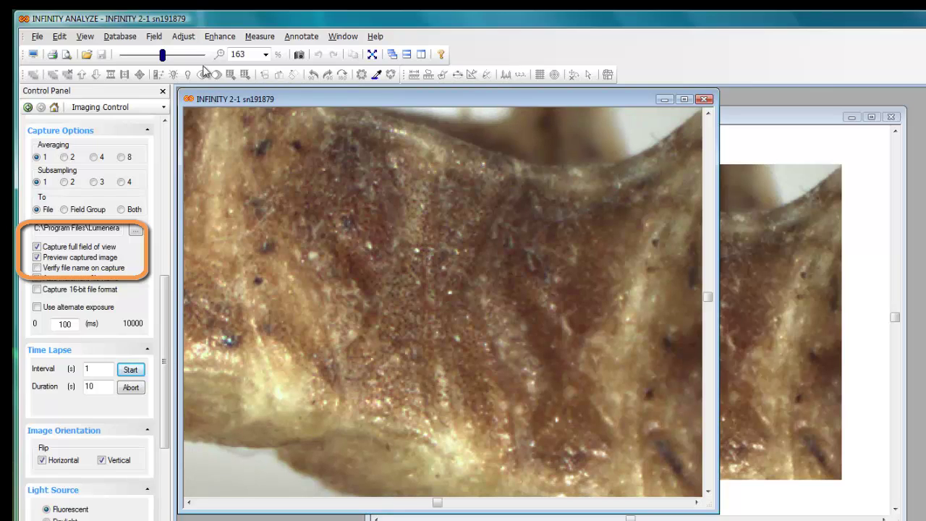
# Capture a full-field image as test-image-000001 and arrange the capture windows
pyautogui.click(298, 55)
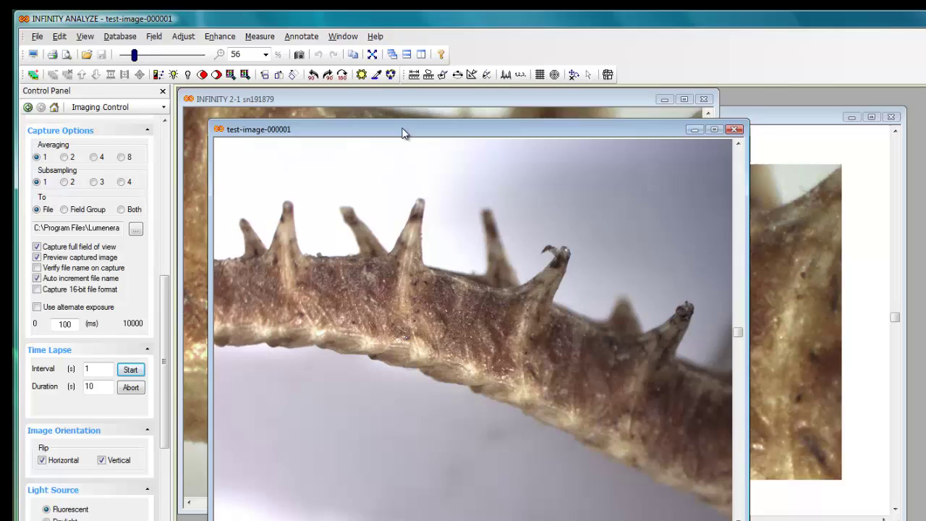
pyautogui.moveTo(403, 132); pyautogui.dragTo(386, 119)
pyautogui.click(775, 119)
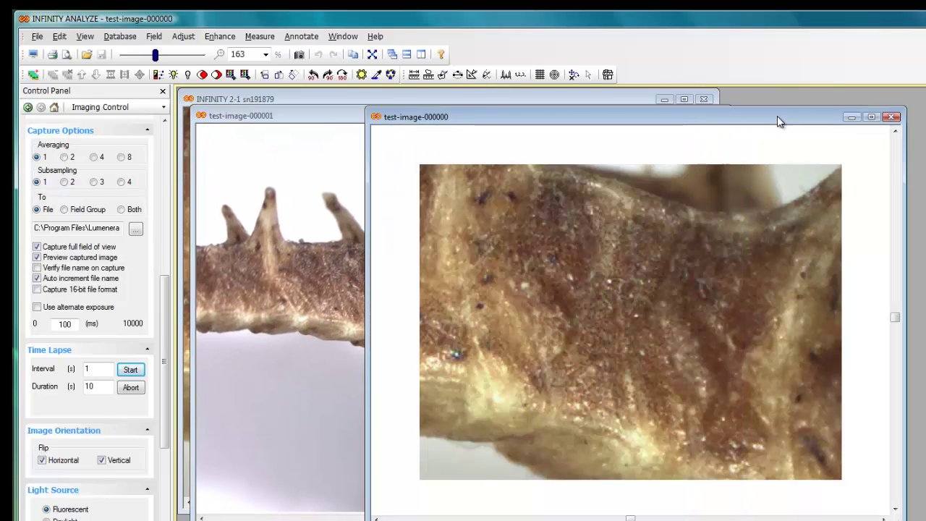
# Tick Verify file name on capture in Capture Options
pyautogui.click(37, 247)
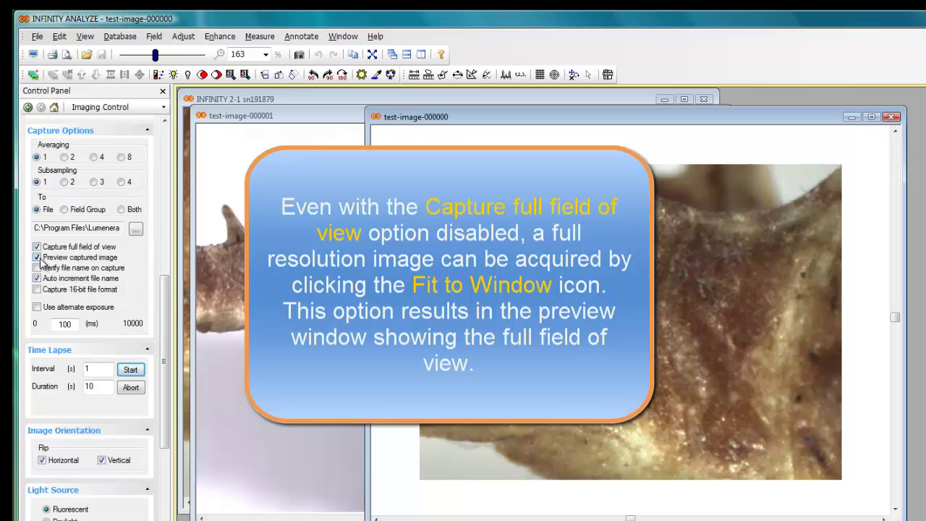
pyautogui.click(38, 259)
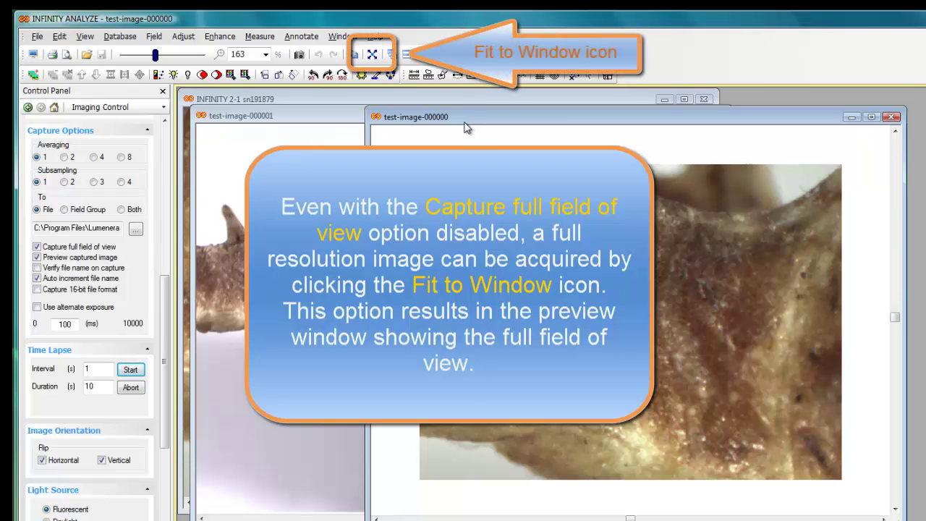
pyautogui.click(37, 268)
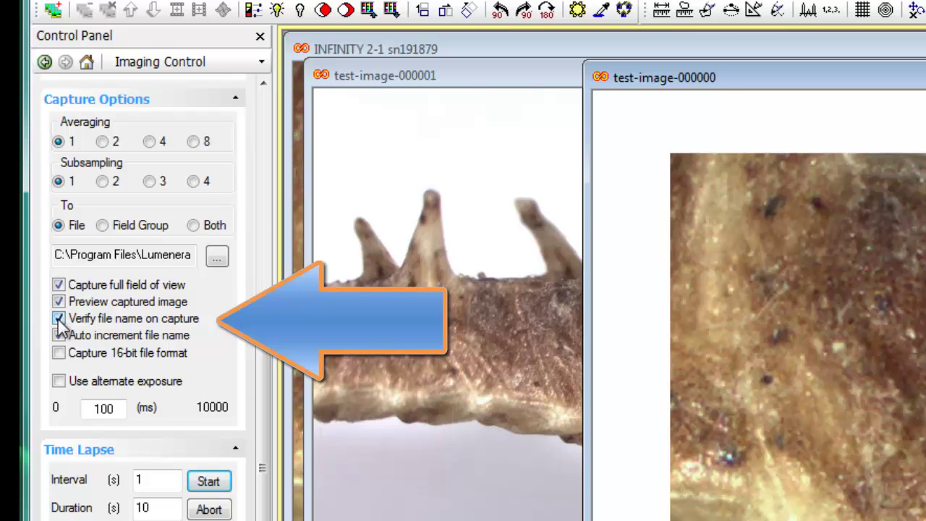
# Keep Auto increment file name checked and uncheck Verify file name on capture
pyautogui.click(58, 335)
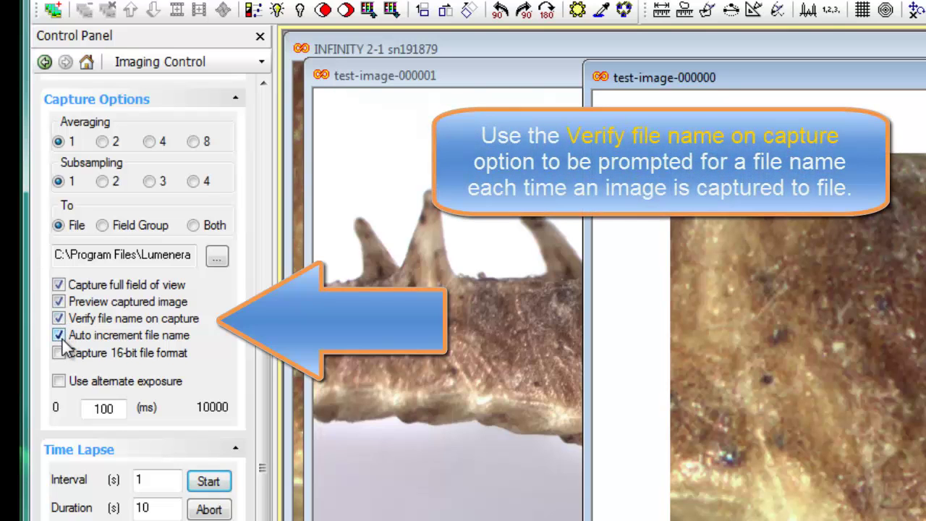
pyautogui.click(60, 335)
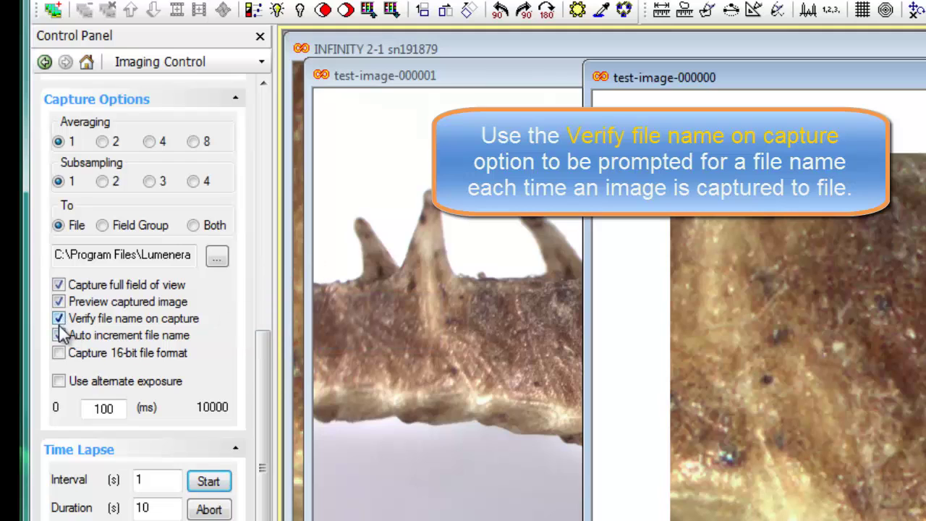
pyautogui.click(59, 335)
pyautogui.click(59, 319)
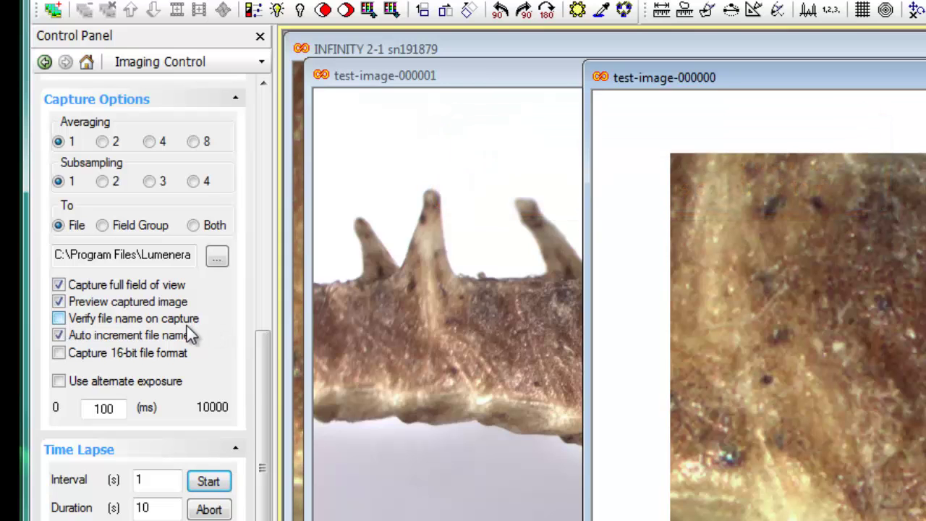
# Enable 16-bit file format, save the capture as '16-bit mode', then disable 16-bit format
pyautogui.click(58, 355)
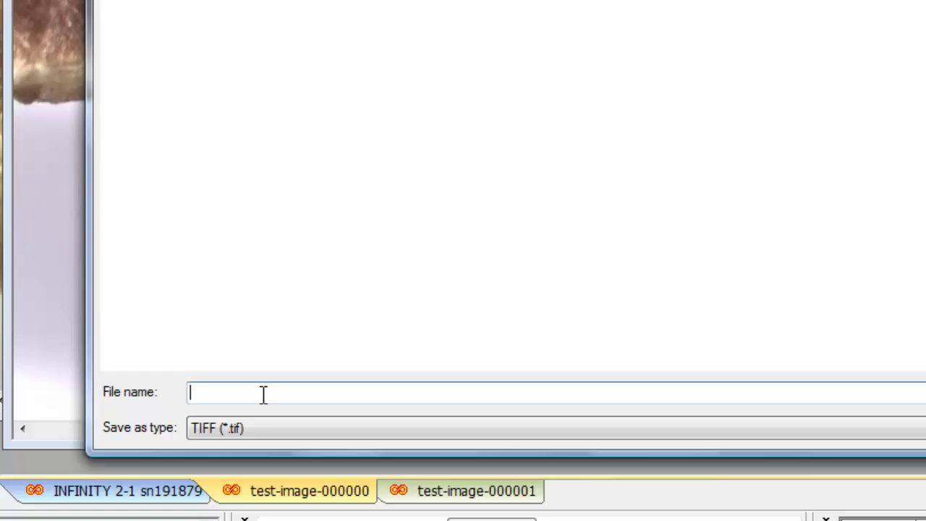
pyautogui.write('16-bit mode')
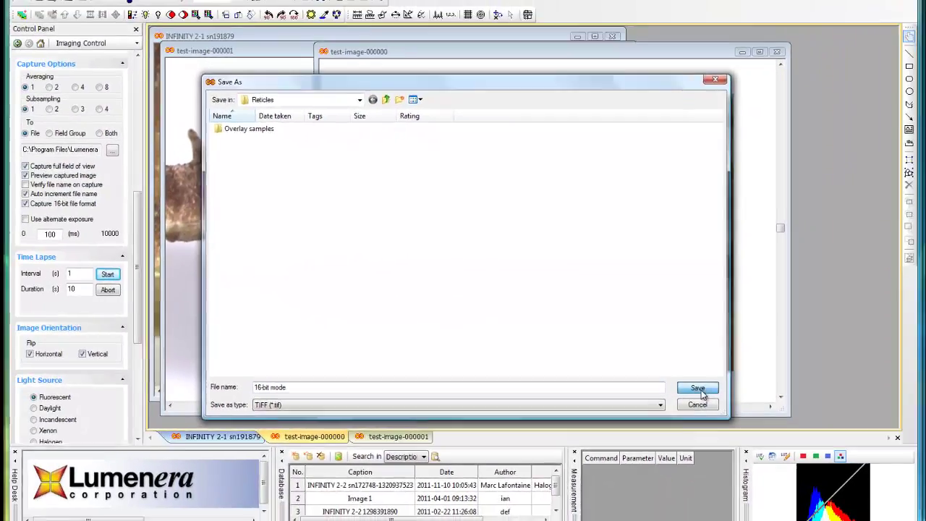
pyautogui.click(698, 389)
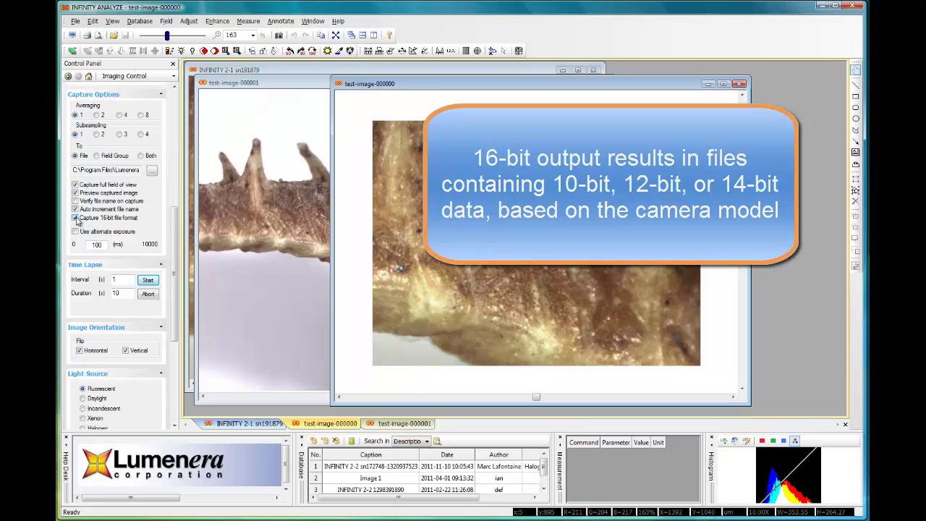
pyautogui.click(76, 218)
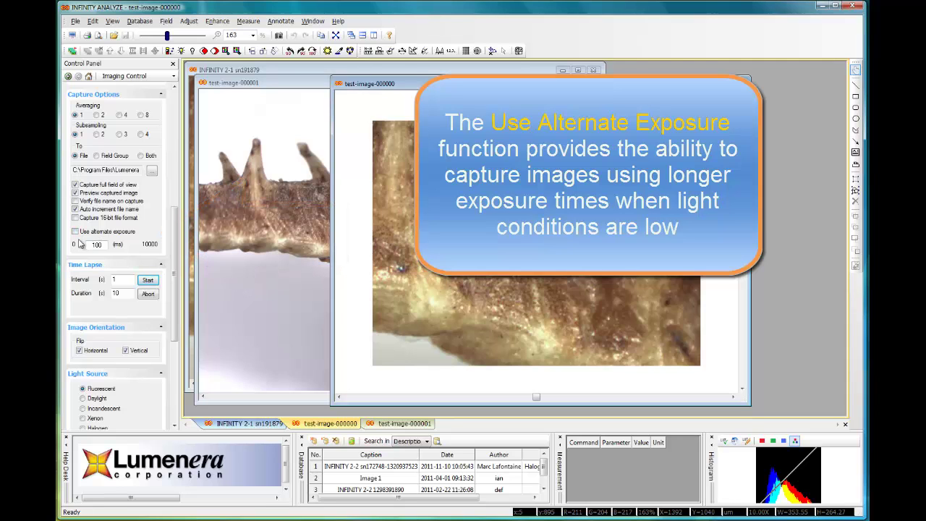
# Enter 3000 ms as the alternate exposure time, leaving Use alternate exposure unchecked
pyautogui.click(75, 232)
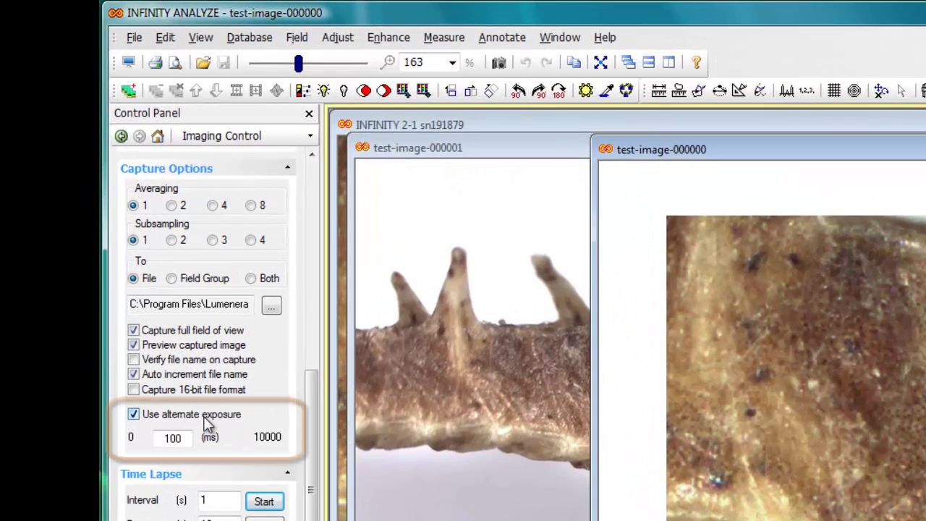
pyautogui.moveTo(182, 438); pyautogui.dragTo(140, 437)
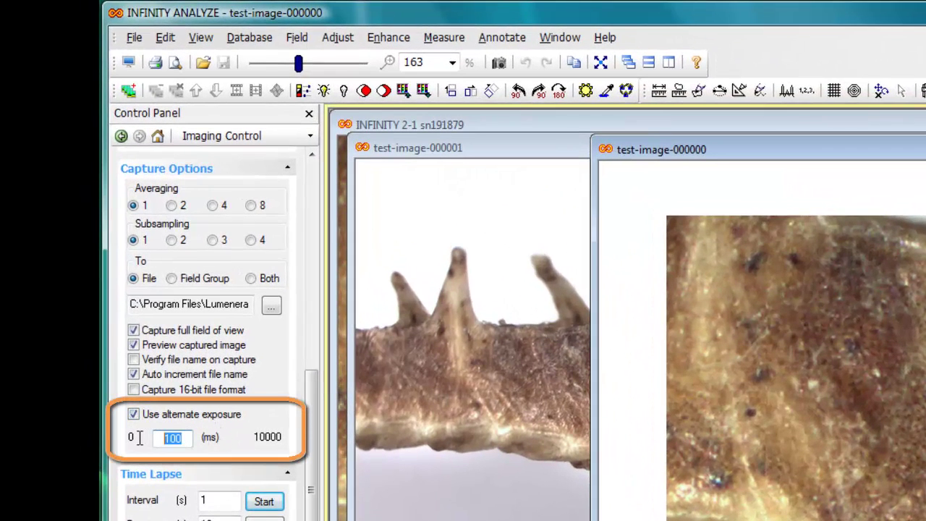
pyautogui.write('800')
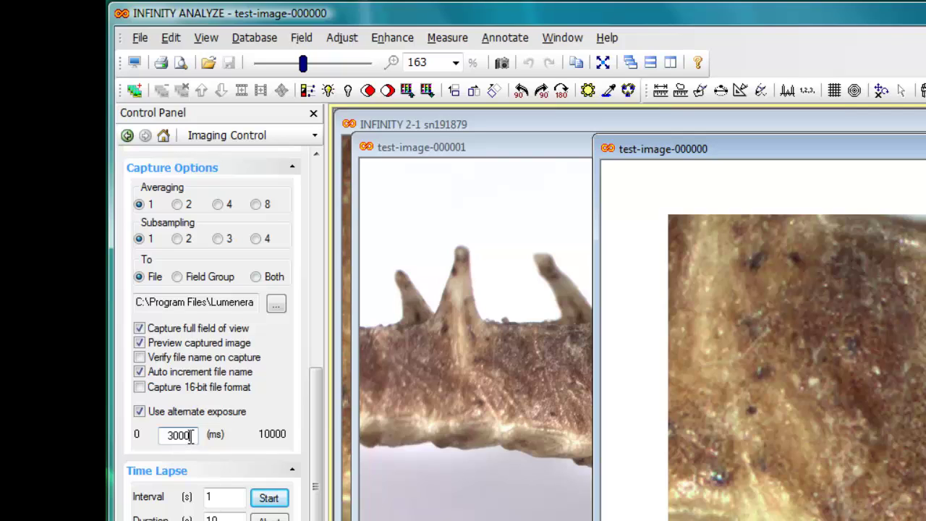
pyautogui.moveTo(190, 435); pyautogui.dragTo(161, 436)
pyautogui.click(140, 412)
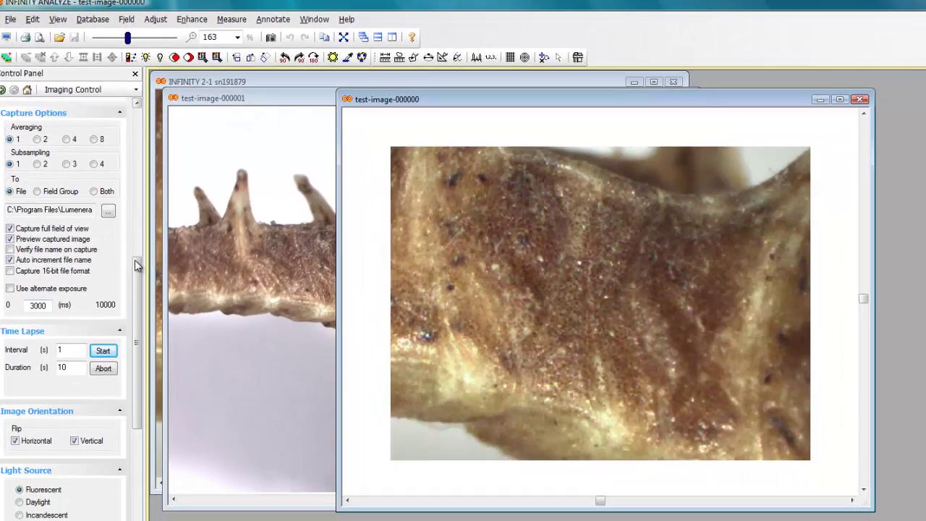
# Scroll the Control Panel back up toward the capture controls
pyautogui.moveTo(138, 265); pyautogui.dragTo(137, 235)
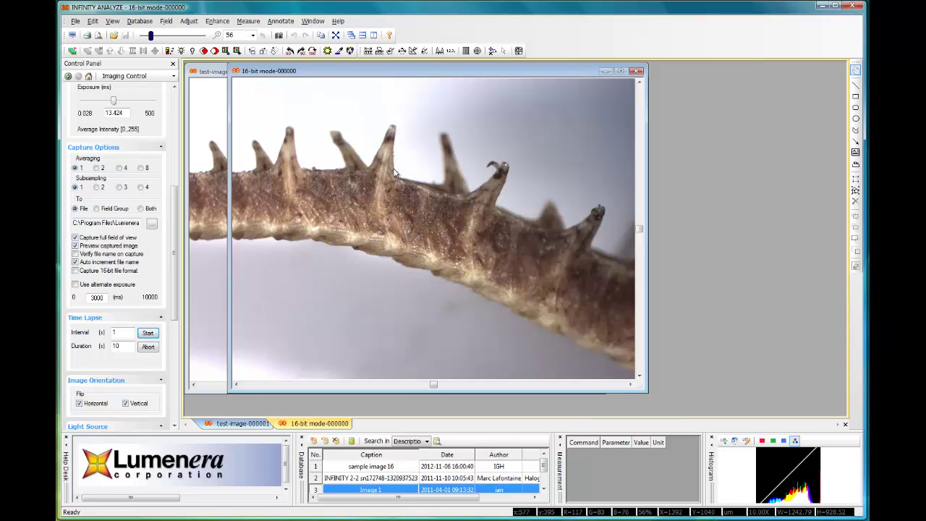
# Capture 16-bit mode-000001 with the Capture button, then bring test-image-000001 to the front
pyautogui.moveTo(174, 250); pyautogui.dragTo(174, 133)
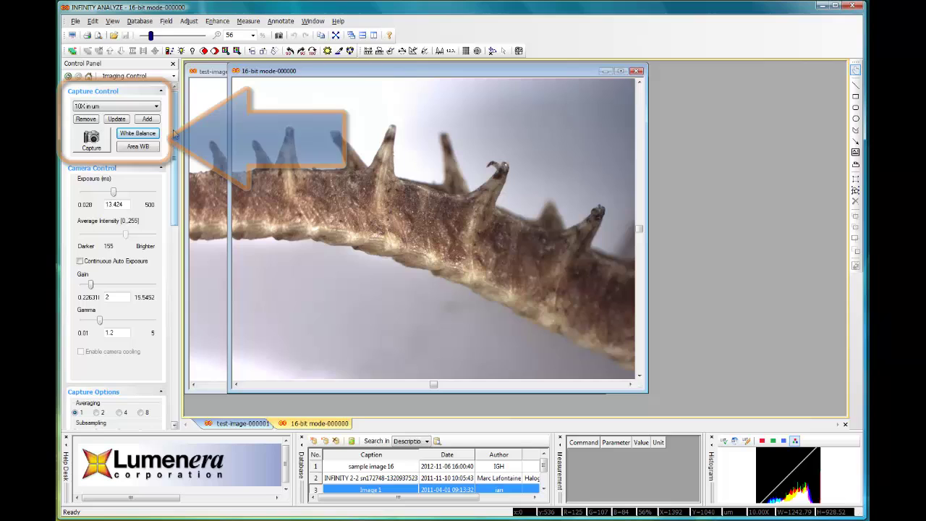
pyautogui.click(93, 142)
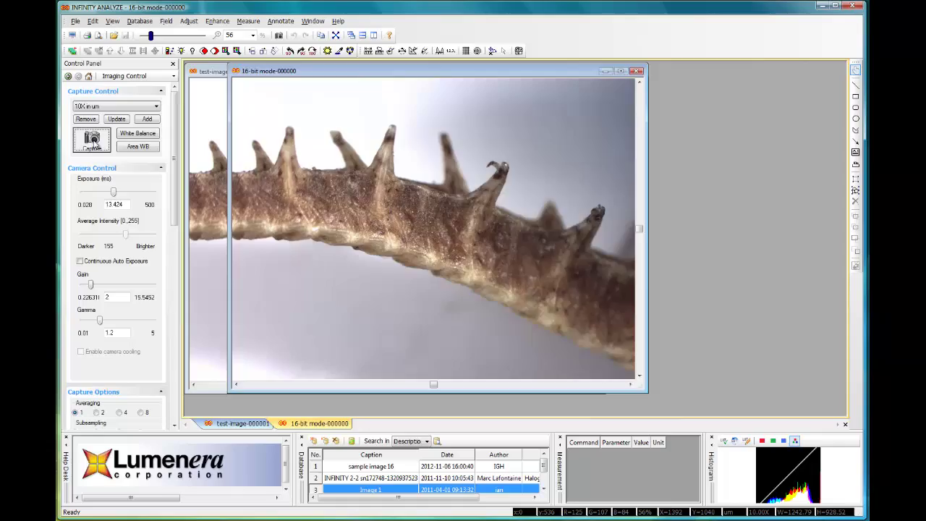
pyautogui.moveTo(327, 115); pyautogui.dragTo(327, 71)
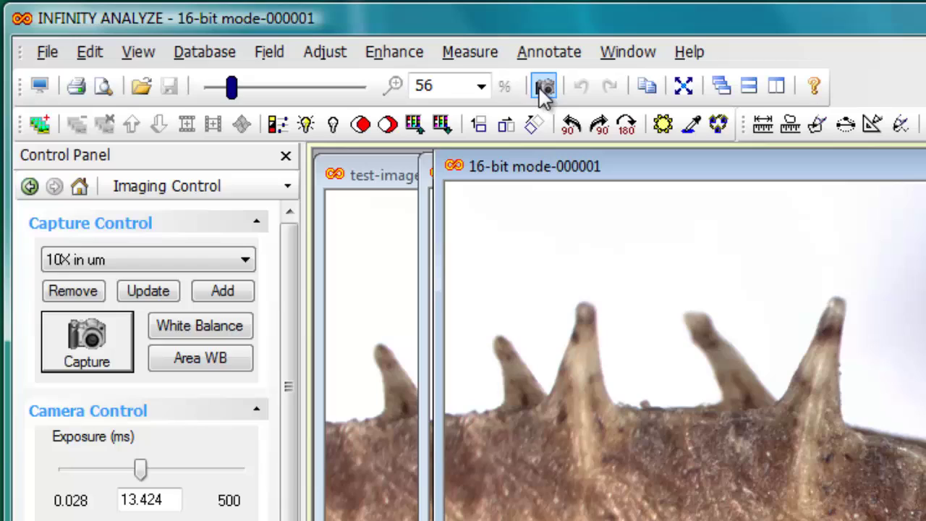
pyautogui.click(399, 181)
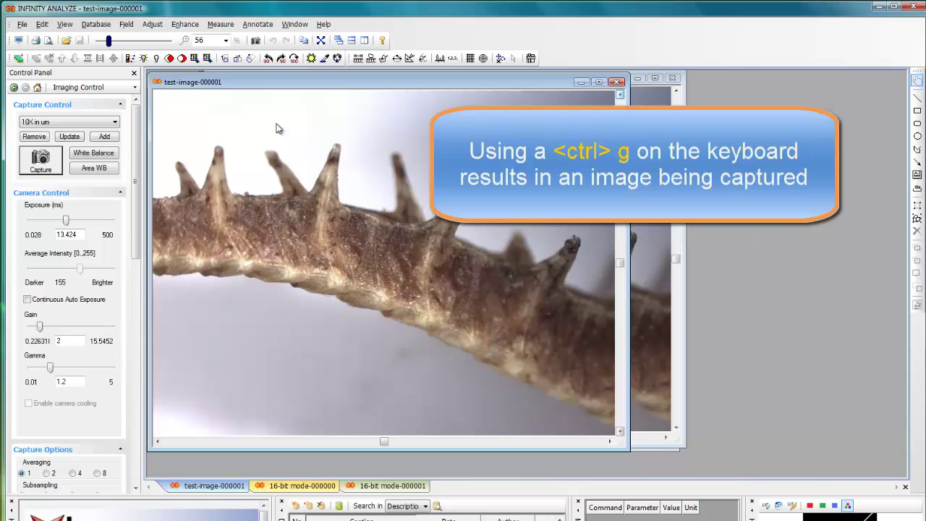
# Capture 16-bit mode-000002 with Ctrl+G, then capture 16-bit mode-000003 via File > Capture
pyautogui.hotkey('ctrl', 'g')
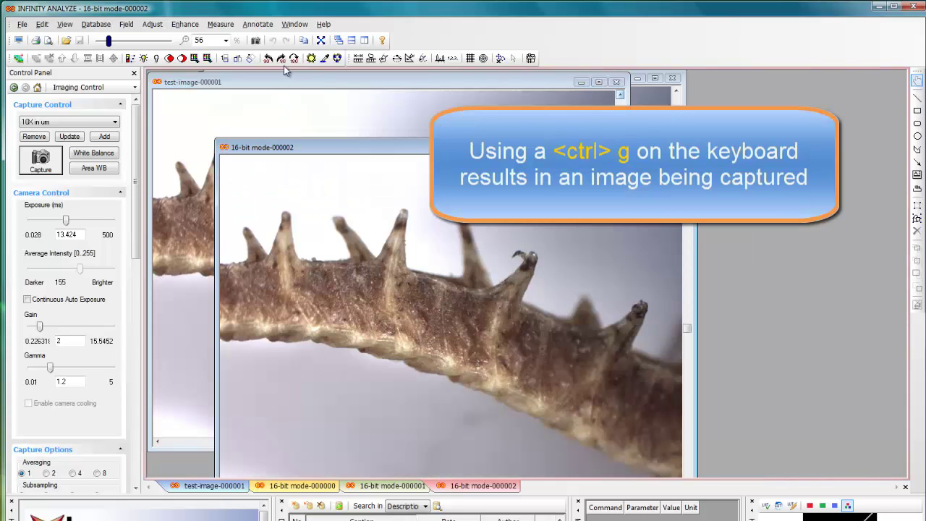
pyautogui.moveTo(345, 147); pyautogui.dragTo(333, 96)
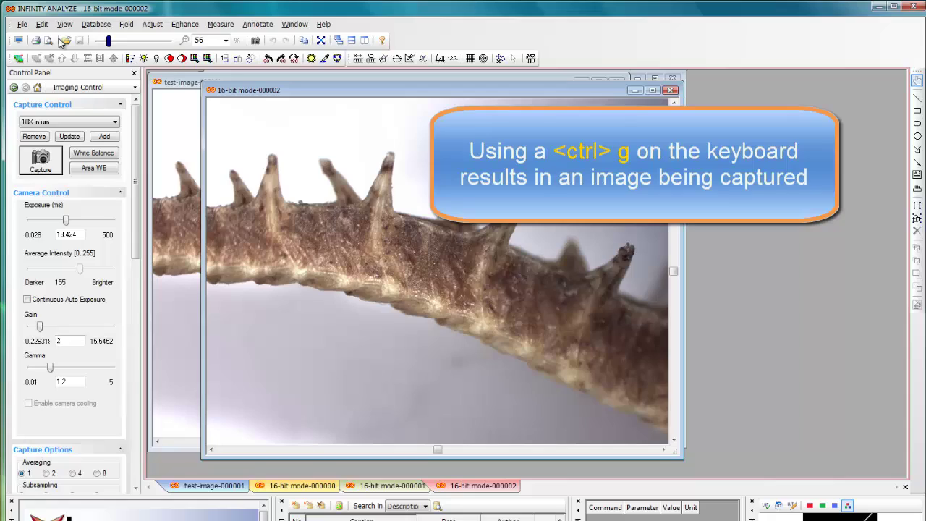
pyautogui.click(22, 24)
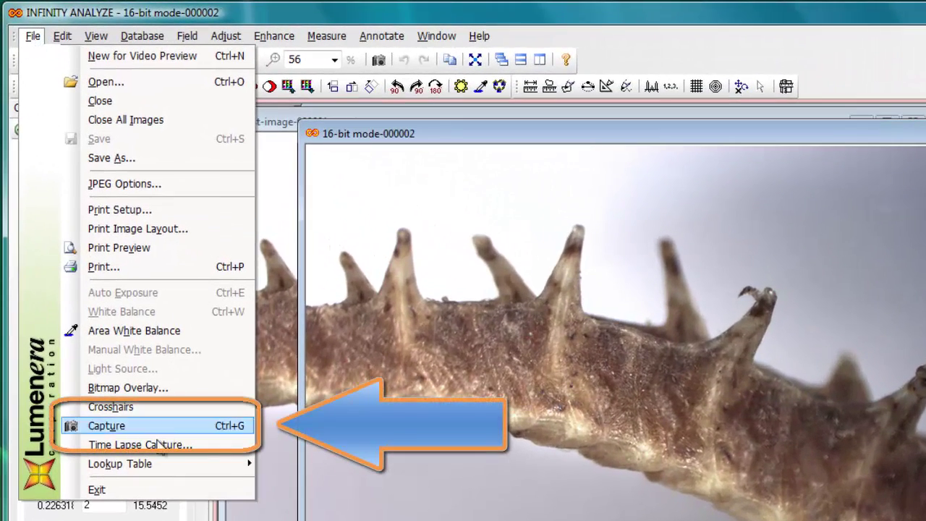
pyautogui.click(113, 427)
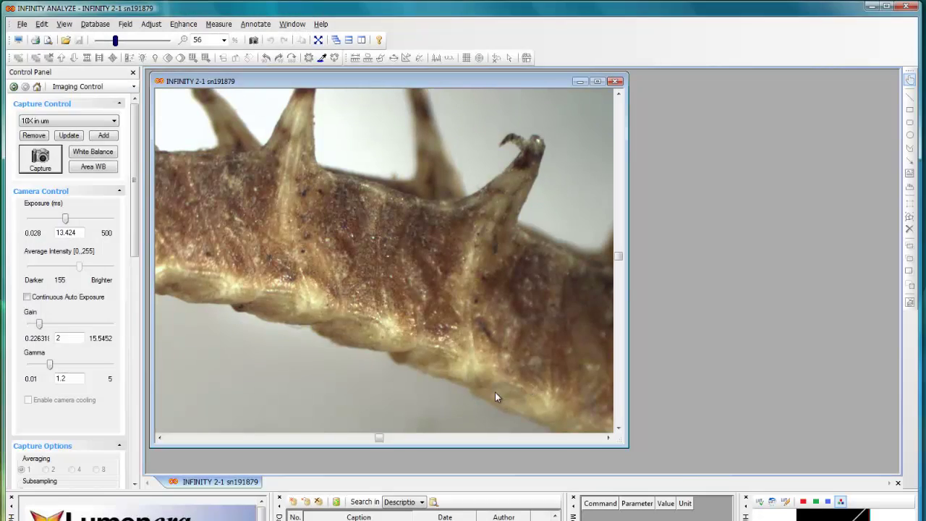
# Capture 16-bit mode-000005 by double-clicking the live preview, then bring the preview back in front
pyautogui.doubleClick(242, 206)
pyautogui.moveTo(418, 198); pyautogui.dragTo(460, 86)
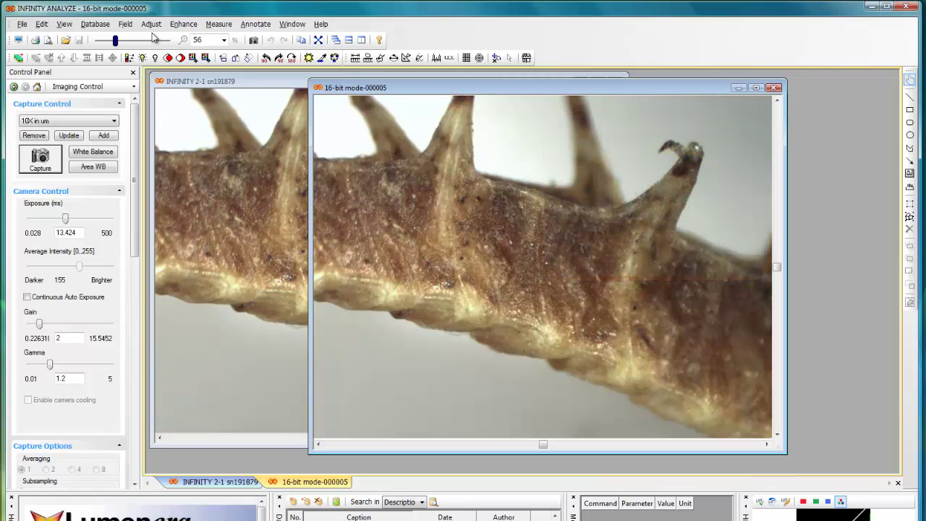
pyautogui.click(22, 25)
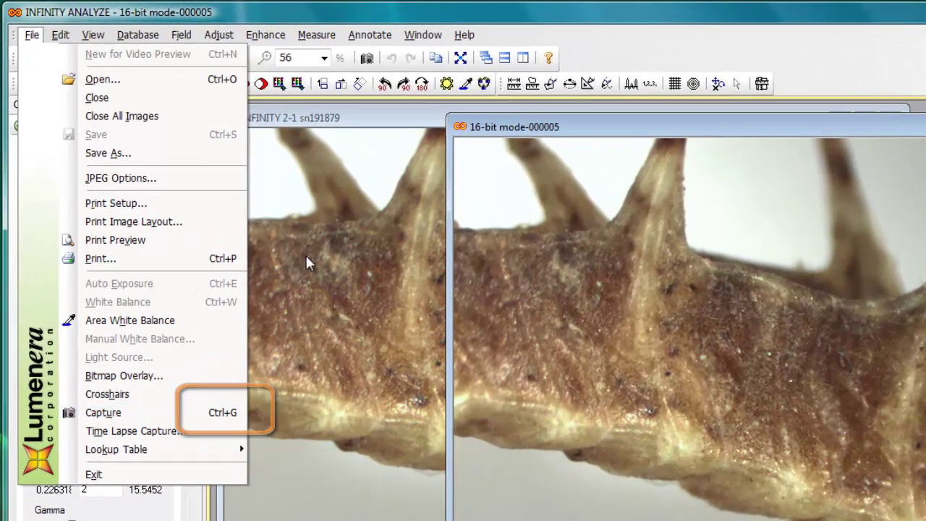
pyautogui.click(356, 119)
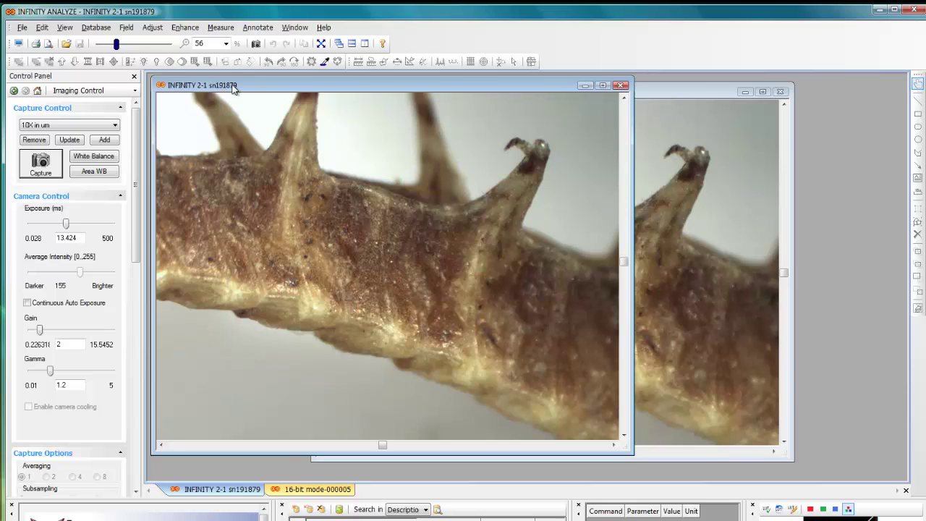
# Open the File menu over the live camera view showing exposure 13.424 ms and gain 2
pyautogui.click(21, 29)
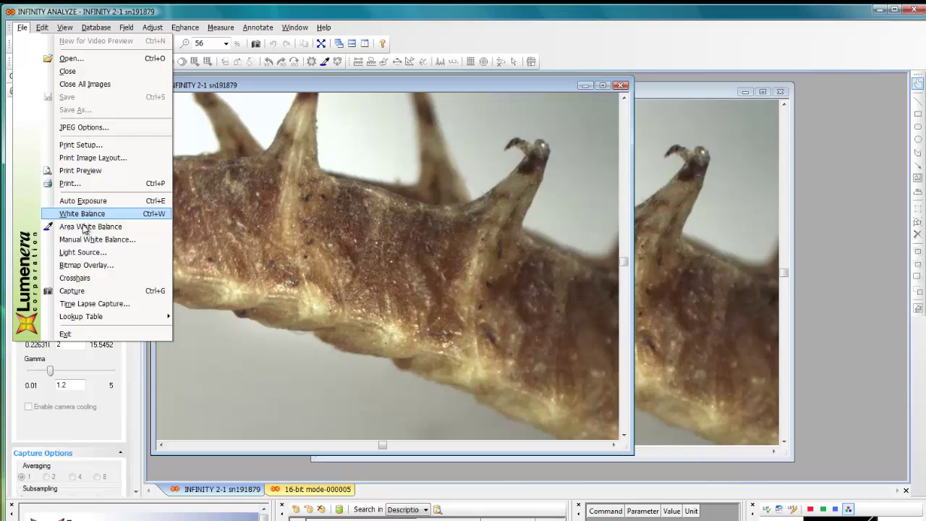